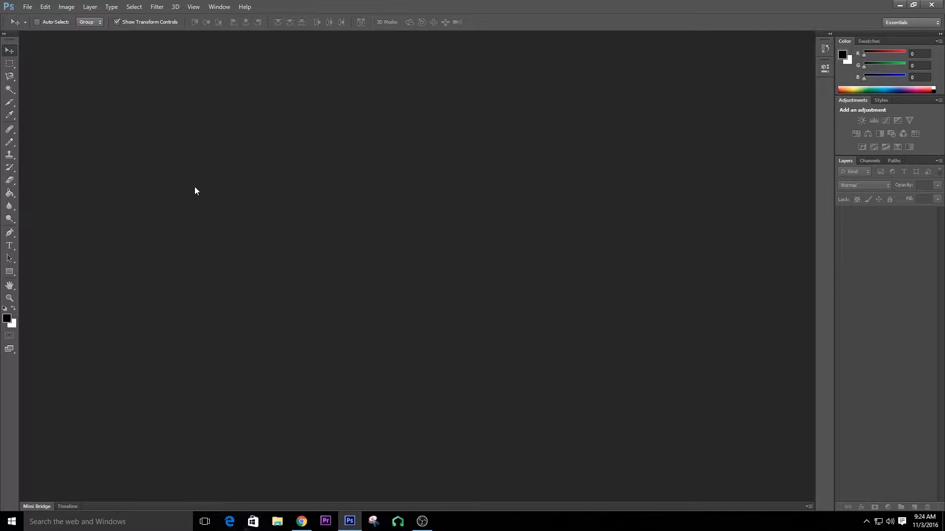
pyautogui.click(28, 7)
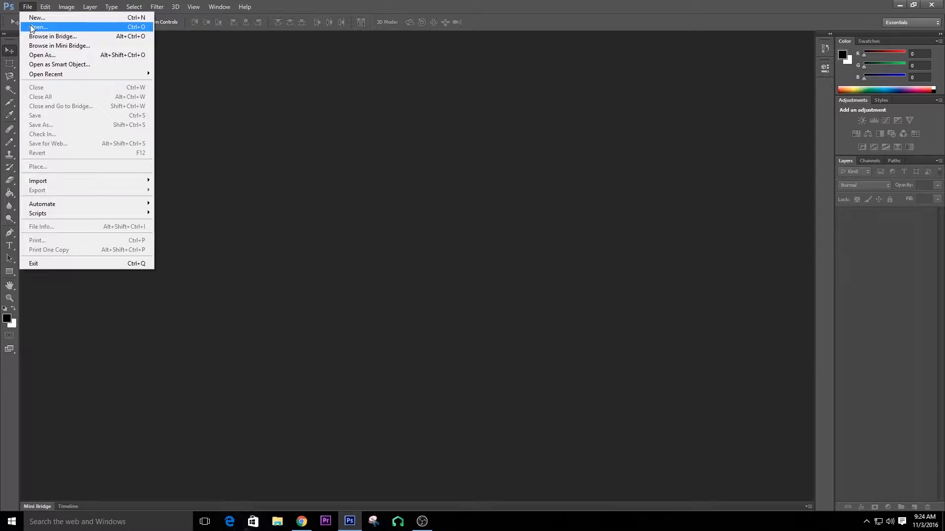
pyautogui.click(31, 26)
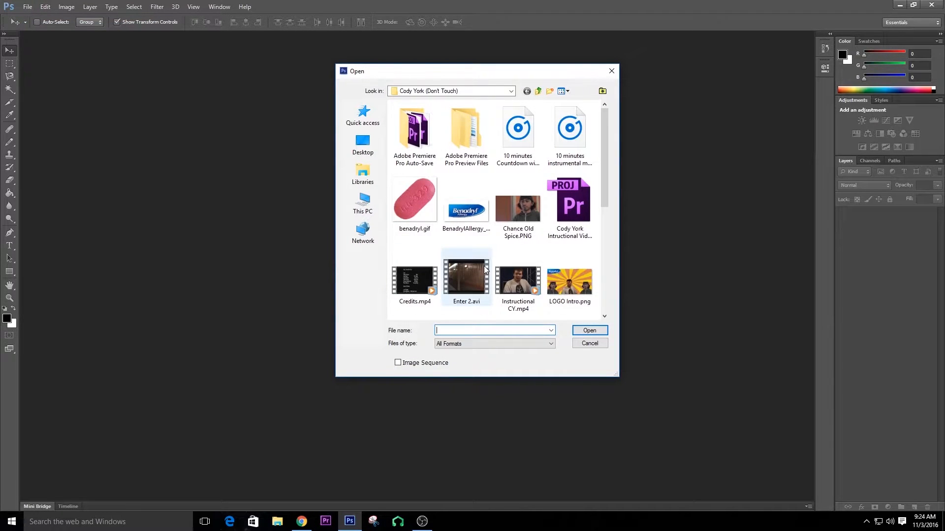
pyautogui.click(518, 212)
pyautogui.click(574, 327)
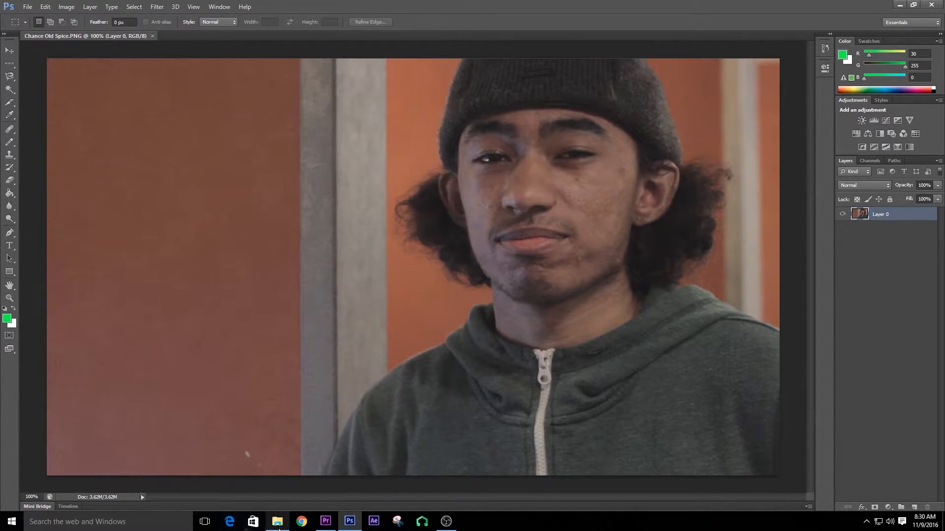
# Place the sunset winter shadows wallpaper image onto the photo as a new layer and commit it.
pyautogui.click(278, 526)
pyautogui.moveTo(670, 350); pyautogui.dragTo(189, 272)
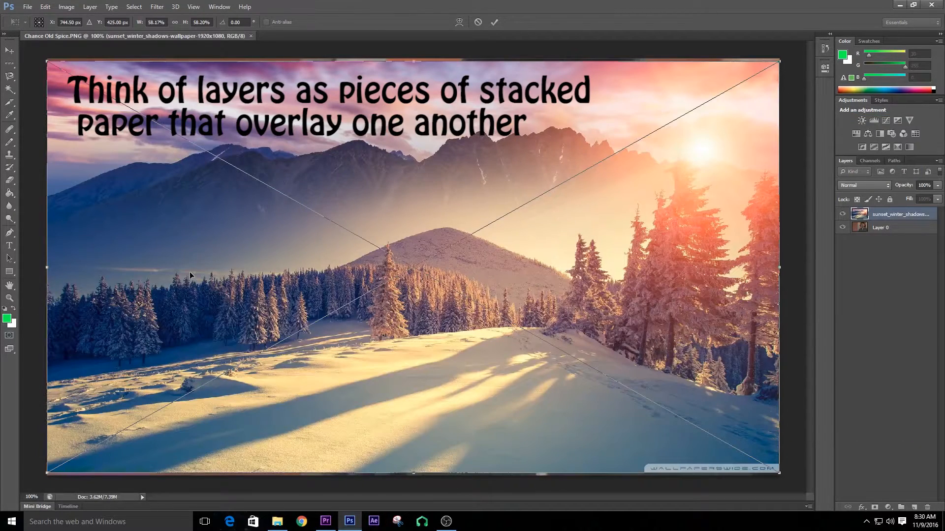
pyautogui.rightClick(460, 176)
pyautogui.click(482, 185)
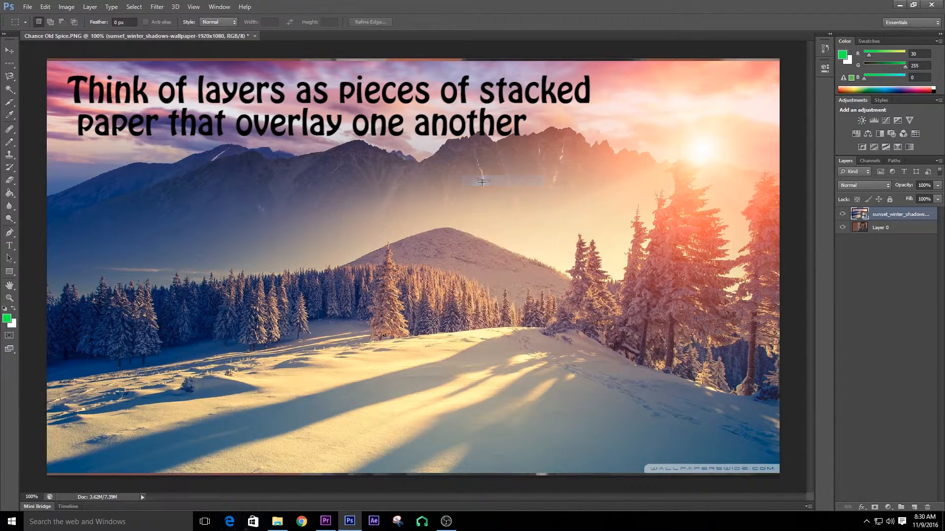
# Try to move Layer 0 above the wallpaper layer in the layer stack.
pyautogui.click(885, 230)
pyautogui.moveTo(885, 230); pyautogui.dragTo(888, 212)
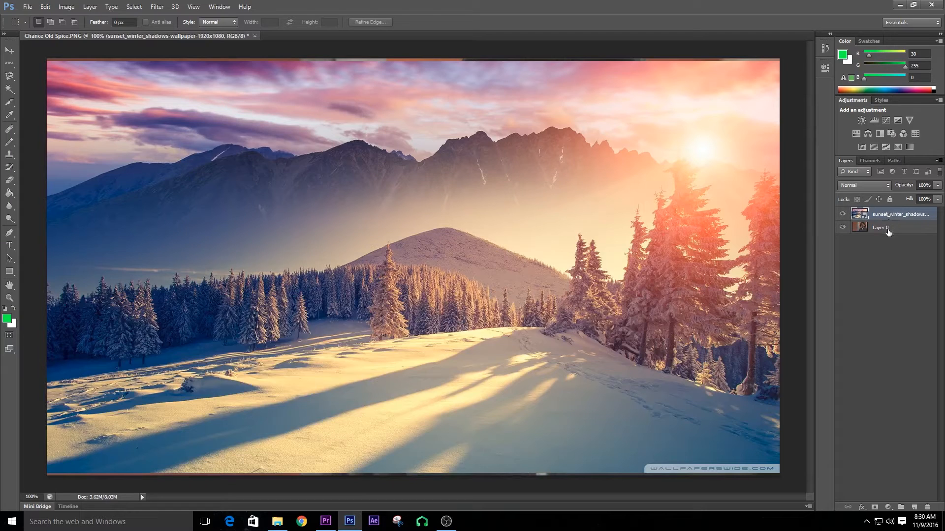
pyautogui.click(887, 228)
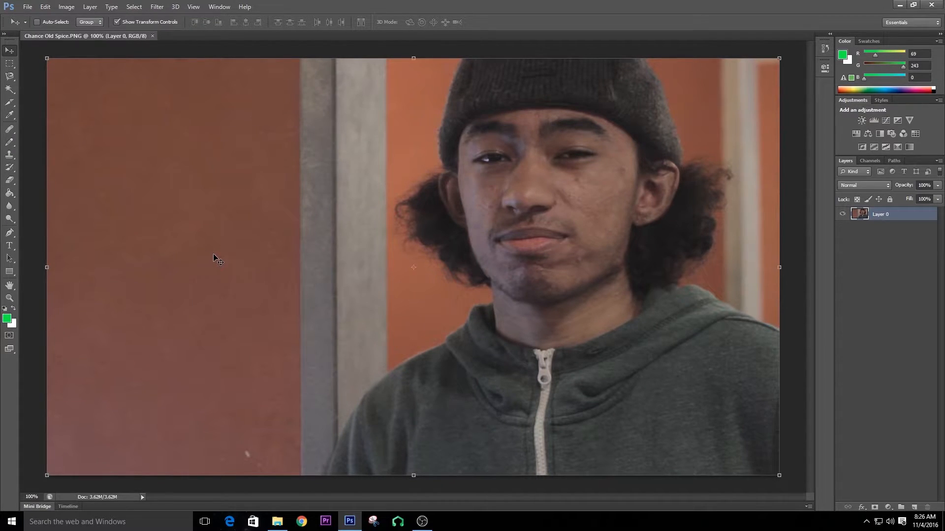
# Draw a rectangular selection in the upper-left of the photo and switch to the Paint Bucket tool.
pyautogui.click(9, 64)
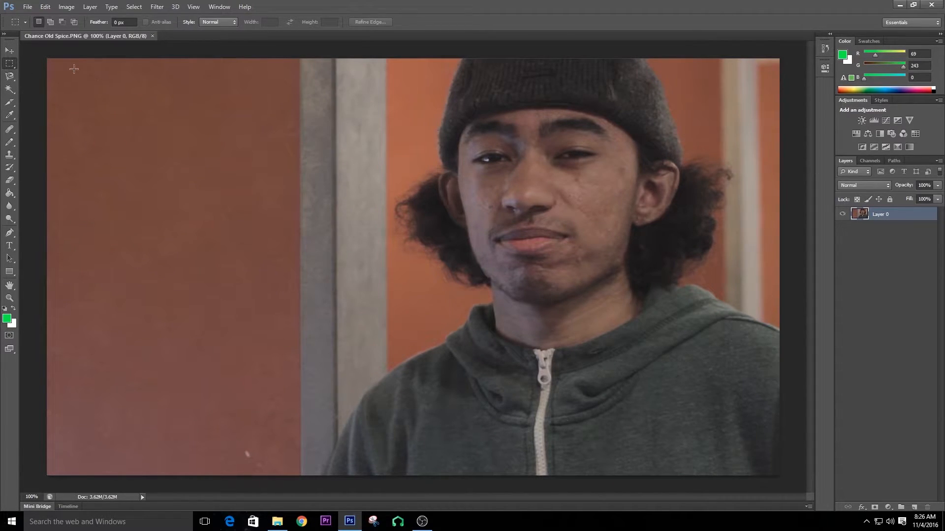
pyautogui.moveTo(79, 75); pyautogui.dragTo(258, 200)
pyautogui.click(11, 195)
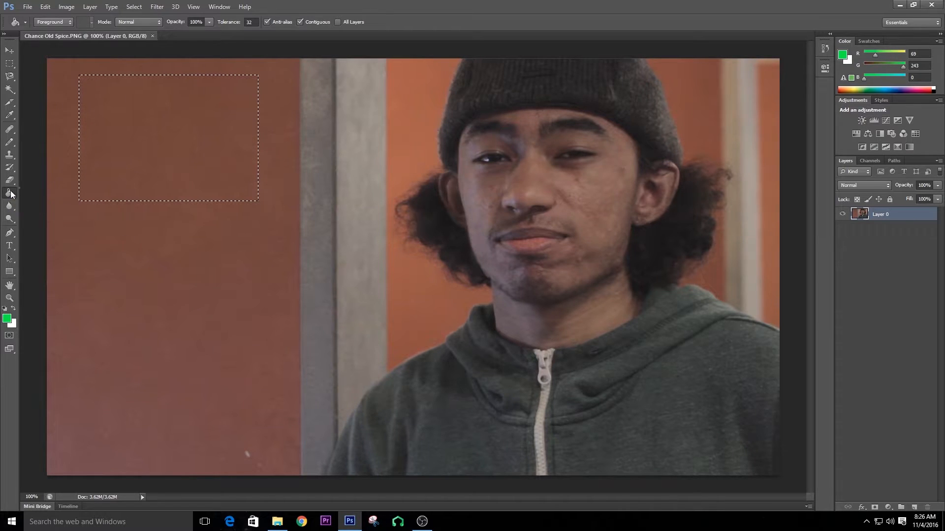
pyautogui.rightClick(10, 194)
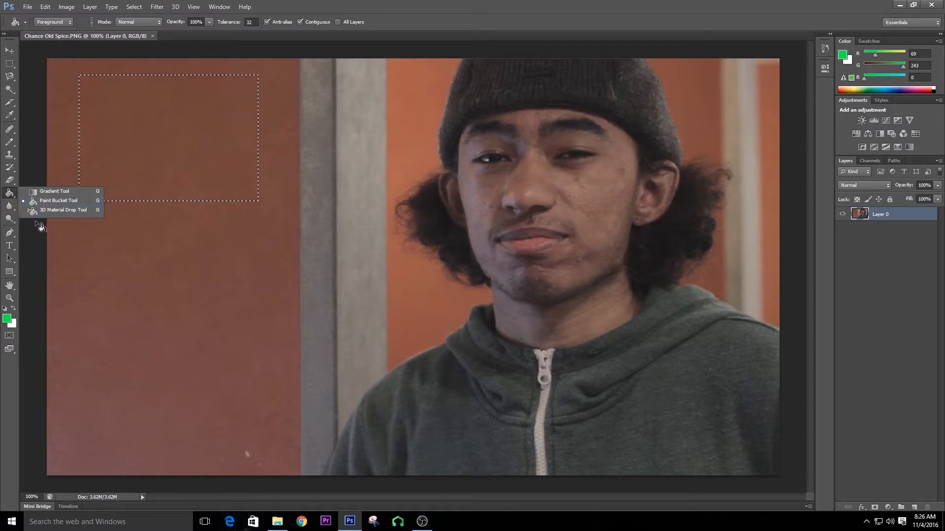
pyautogui.click(39, 200)
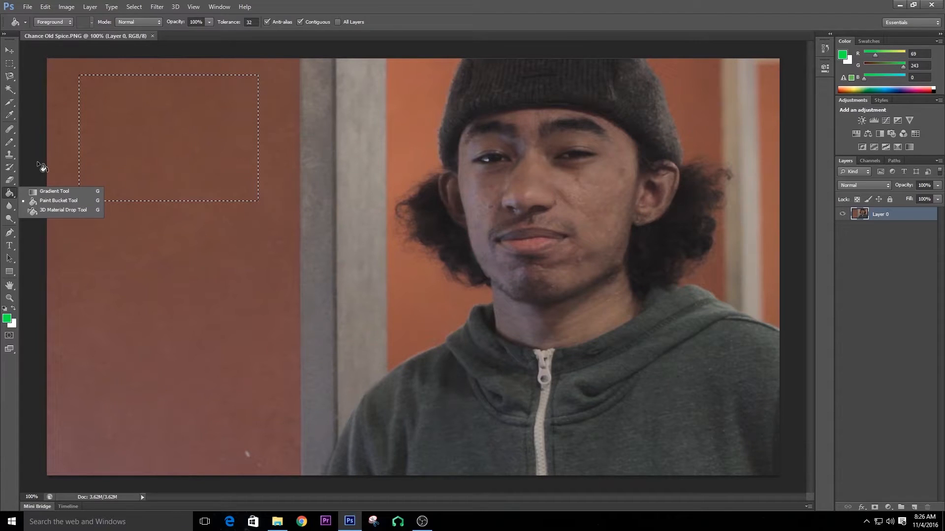
# Set the foreground color to green 1eff00 and fill the rectangular selection with it.
pyautogui.click(37, 162)
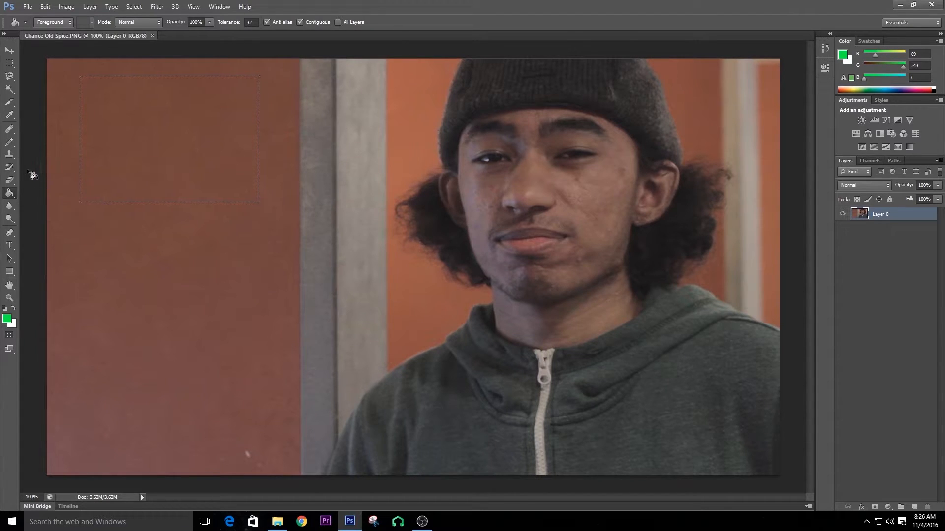
pyautogui.click(844, 58)
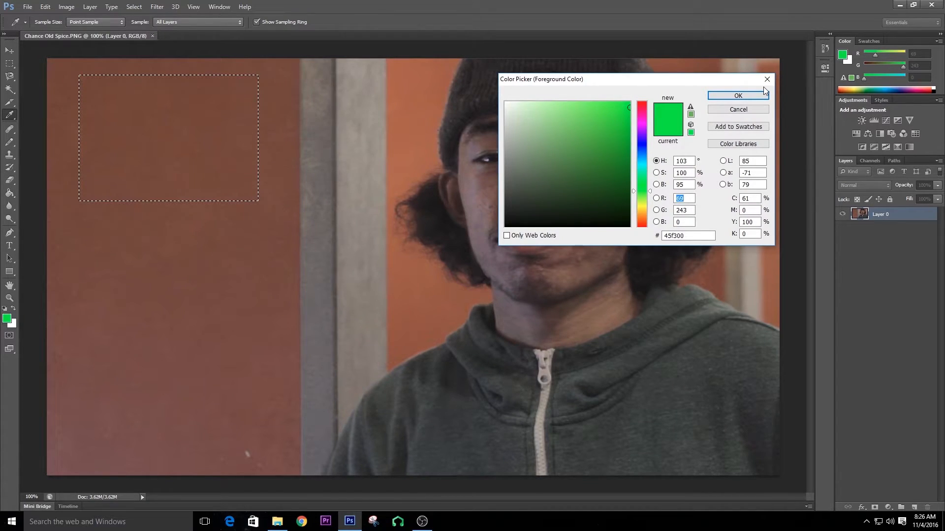
pyautogui.click(763, 95)
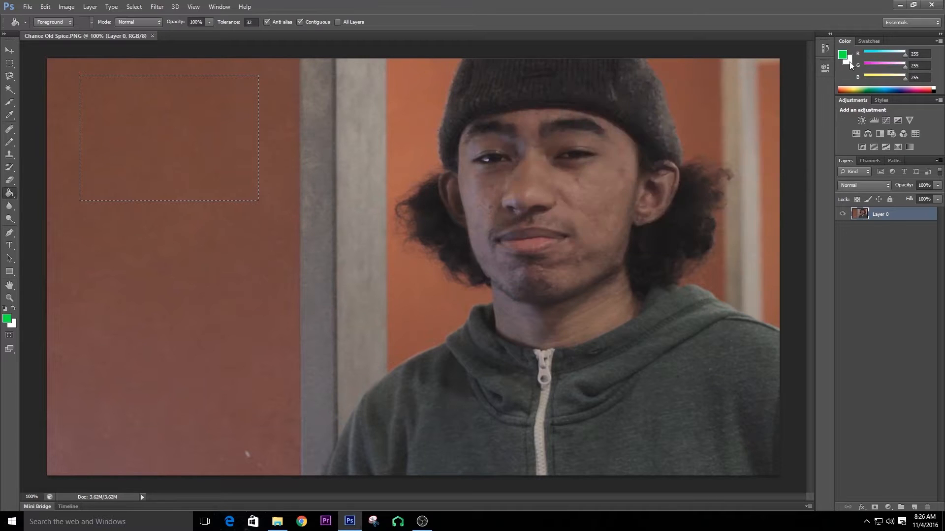
pyautogui.click(849, 62)
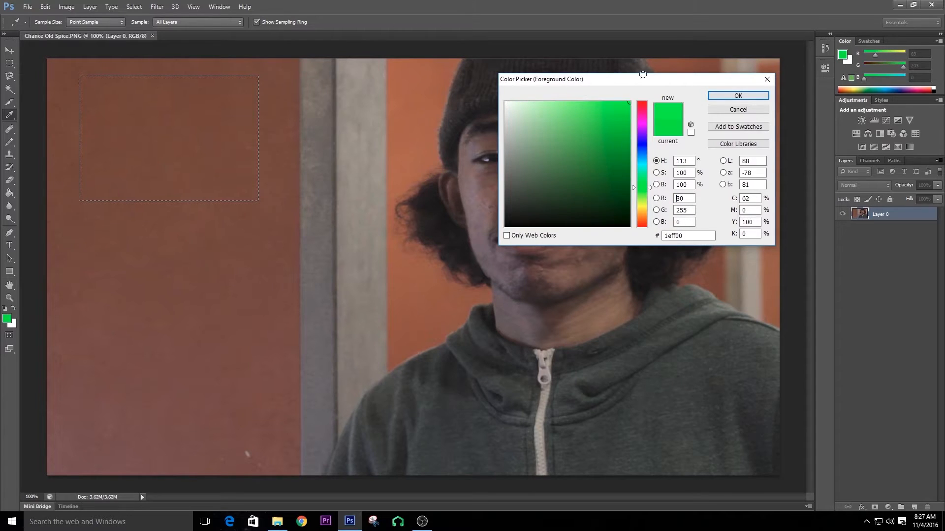
pyautogui.click(727, 97)
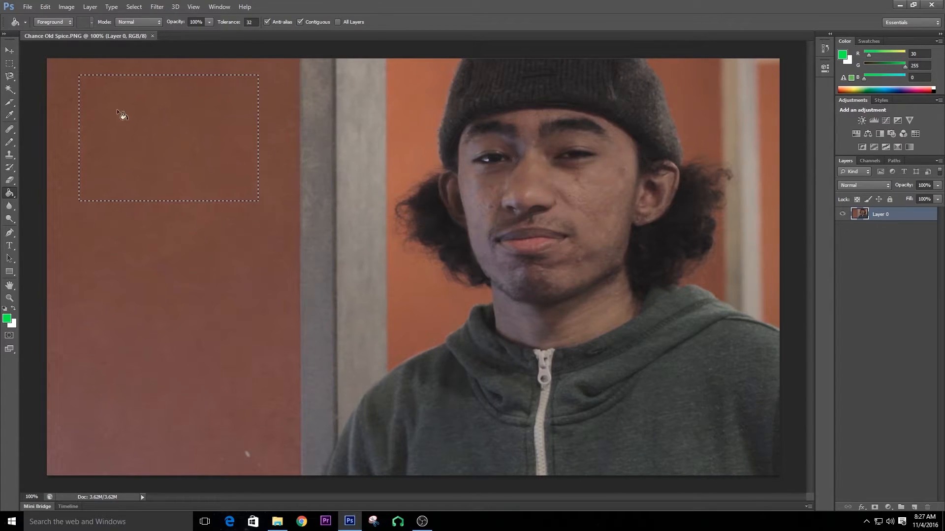
pyautogui.click(164, 140)
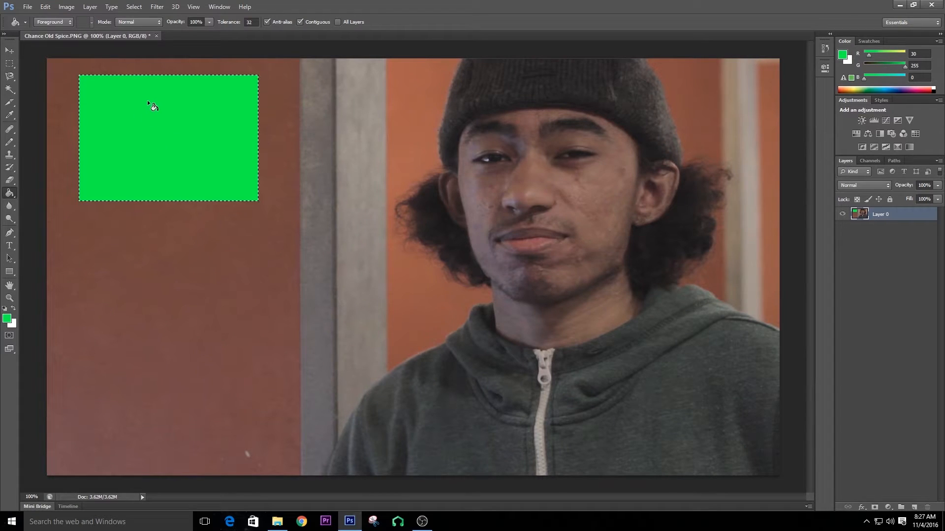
# Select a smaller rectangle below the first one and fill it with the green color.
pyautogui.click(14, 63)
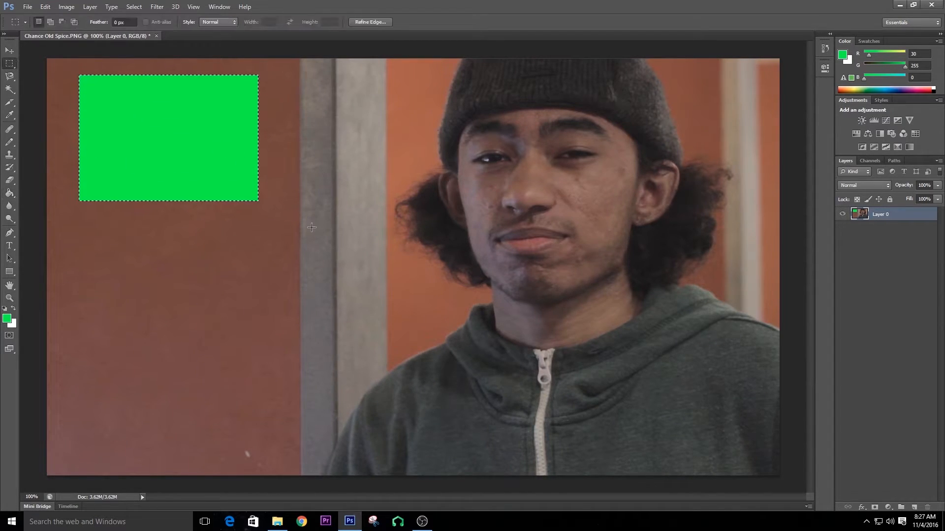
pyautogui.moveTo(143, 235); pyautogui.dragTo(251, 333)
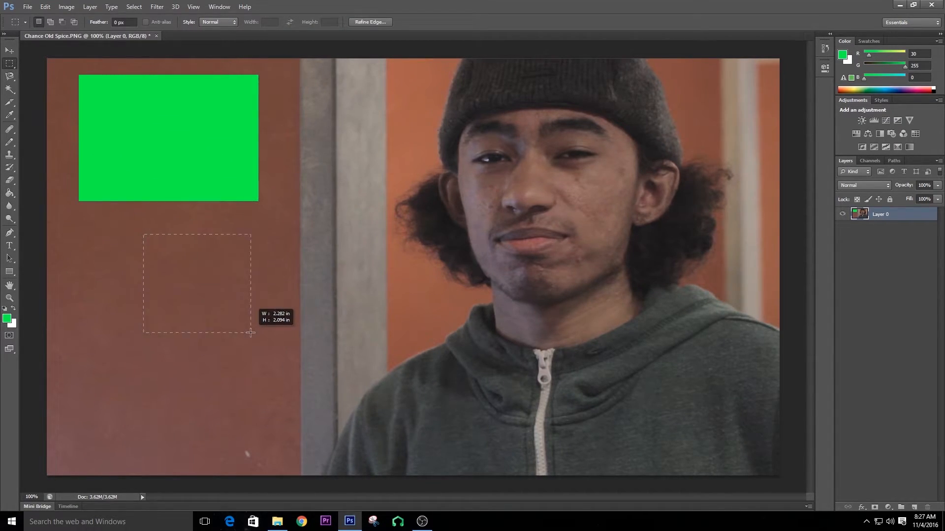
pyautogui.click(10, 193)
pyautogui.click(224, 288)
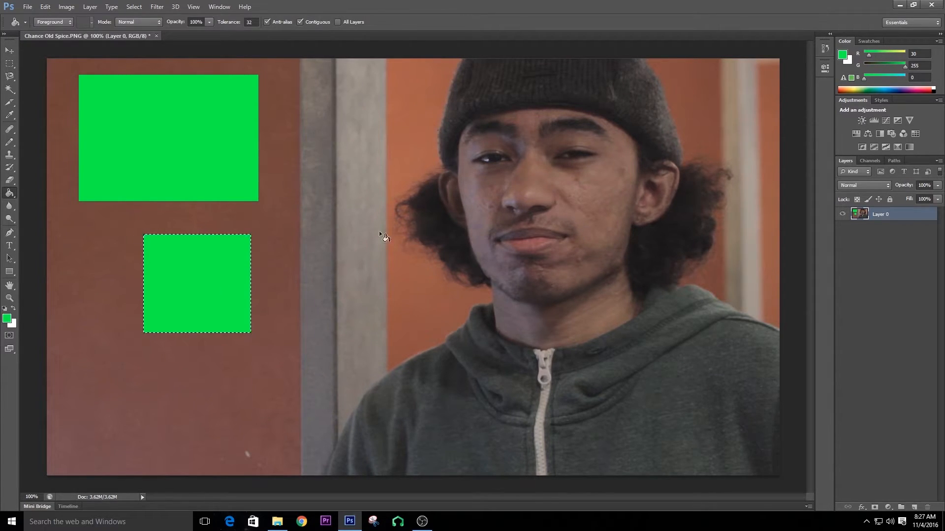
# Draw a circular selection with the Elliptical Marquee tool across the pillar and fill its areas green.
pyautogui.click(10, 63)
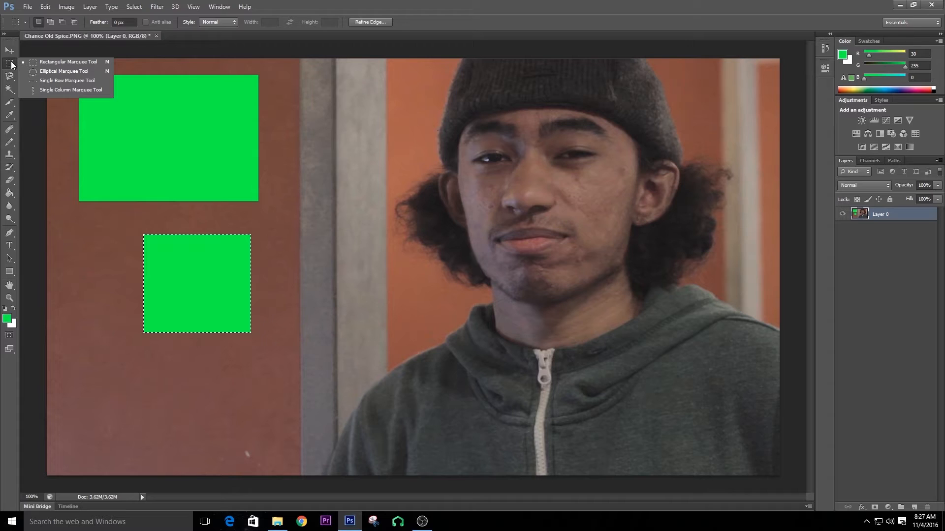
pyautogui.click(45, 72)
pyautogui.moveTo(309, 86)
pyautogui.mouseDown()
pyautogui.moveTo(349, 105)
pyautogui.moveTo(395, 176)
pyautogui.mouseUp()
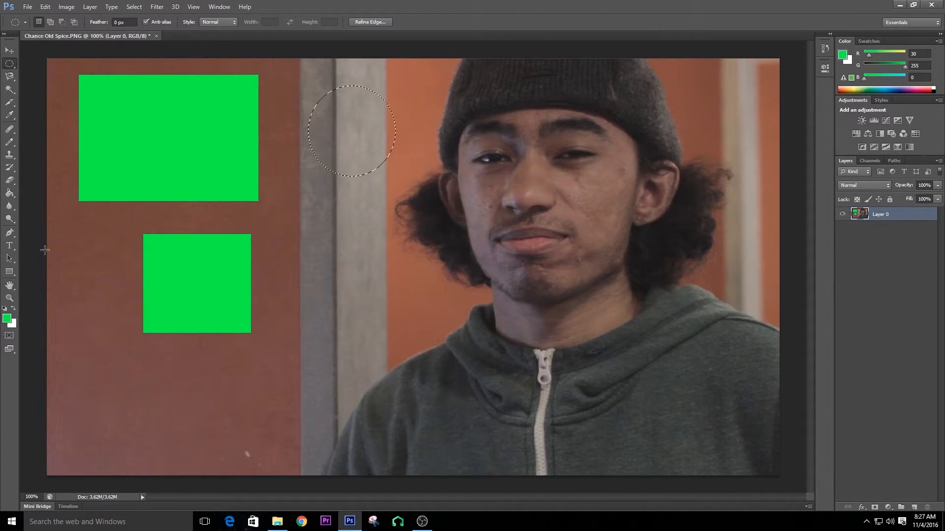
pyautogui.click(9, 193)
pyautogui.click(373, 123)
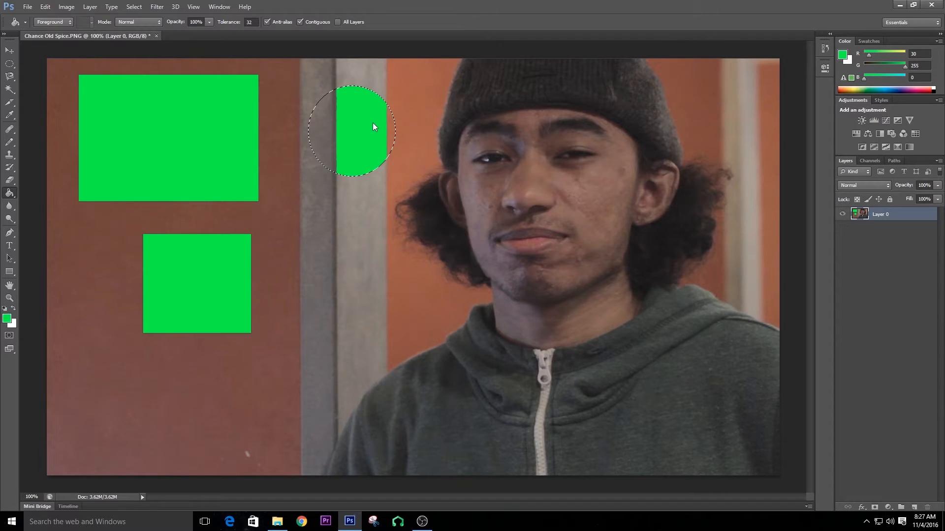
pyautogui.click(320, 133)
pyautogui.click(392, 138)
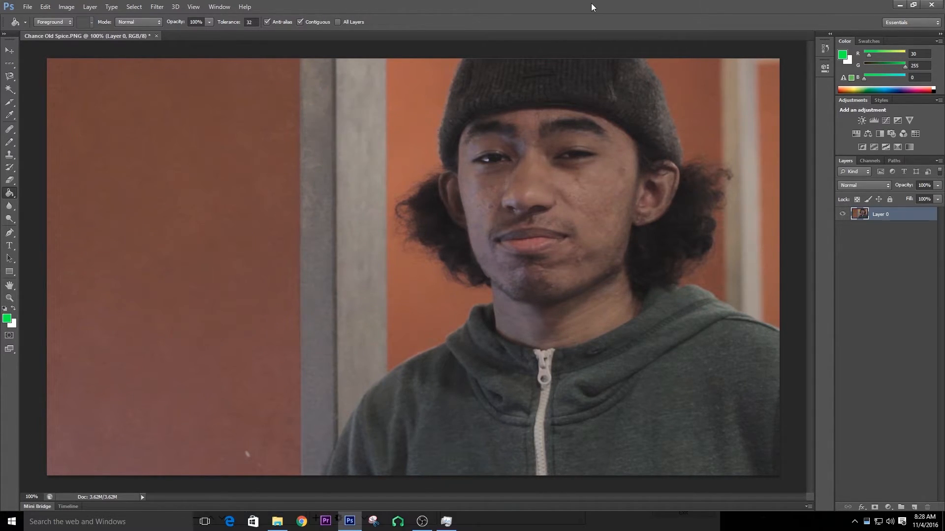
# Scale the photo layer down to about half size in the upper-right corner of the canvas.
pyautogui.click(10, 50)
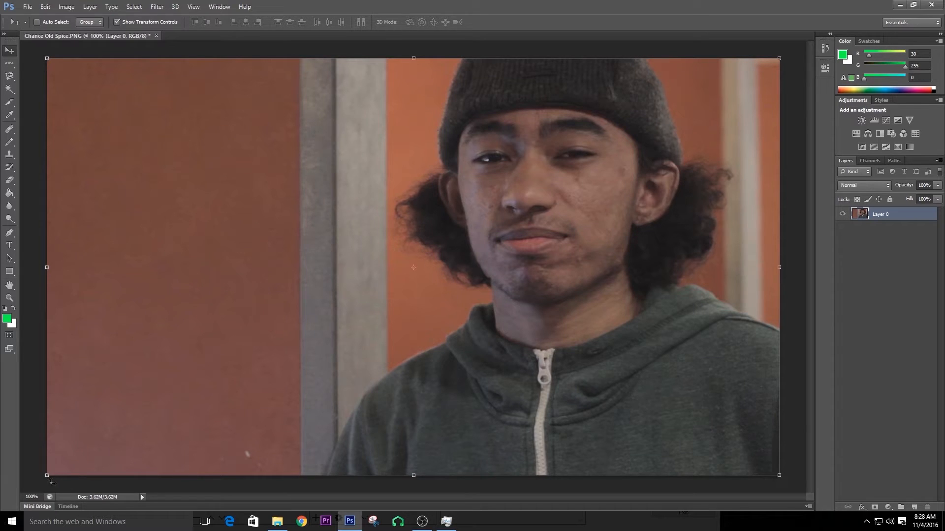
pyautogui.moveTo(129, 92); pyautogui.dragTo(397, 232)
pyautogui.moveTo(397, 232); pyautogui.dragTo(328, 212)
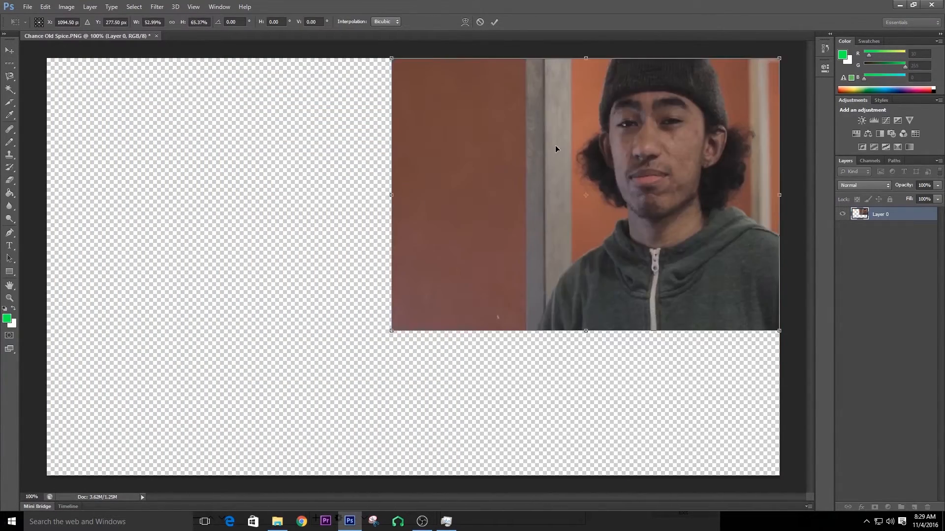
pyautogui.rightClick(555, 146)
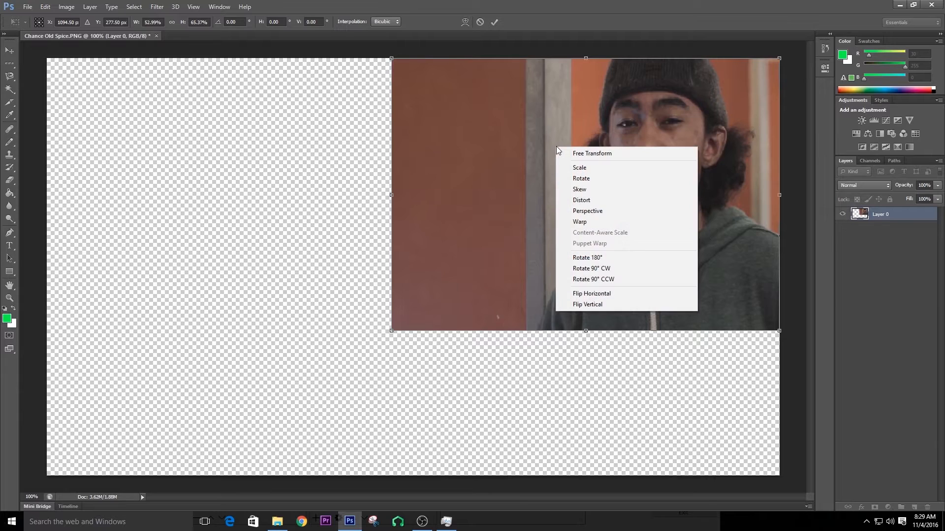
pyautogui.click(646, 168)
# Move the scaled photo into the upper-left corner of the canvas.
pyautogui.moveTo(391, 58)
pyautogui.mouseDown()
pyautogui.moveTo(340, 98)
pyautogui.moveTo(378, 58)
pyautogui.moveTo(402, 58)
pyautogui.mouseUp()
pyautogui.rightClick(446, 106)
pyautogui.click(477, 125)
pyautogui.rightClick(448, 87)
pyautogui.click(497, 119)
pyautogui.moveTo(497, 120); pyautogui.dragTo(142, 120)
pyautogui.moveTo(424, 330)
pyautogui.mouseDown()
pyautogui.moveTo(618, 351)
pyautogui.moveTo(409, 325)
pyautogui.moveTo(423, 325)
pyautogui.mouseUp()
pyautogui.moveTo(99, 100)
pyautogui.mouseDown()
pyautogui.moveTo(414, 111)
pyautogui.moveTo(98, 100)
pyautogui.mouseUp()
# Try the Distort transform by pulling the photo's bottom-right corner inward, then undo it.
pyautogui.rightClick(388, 253)
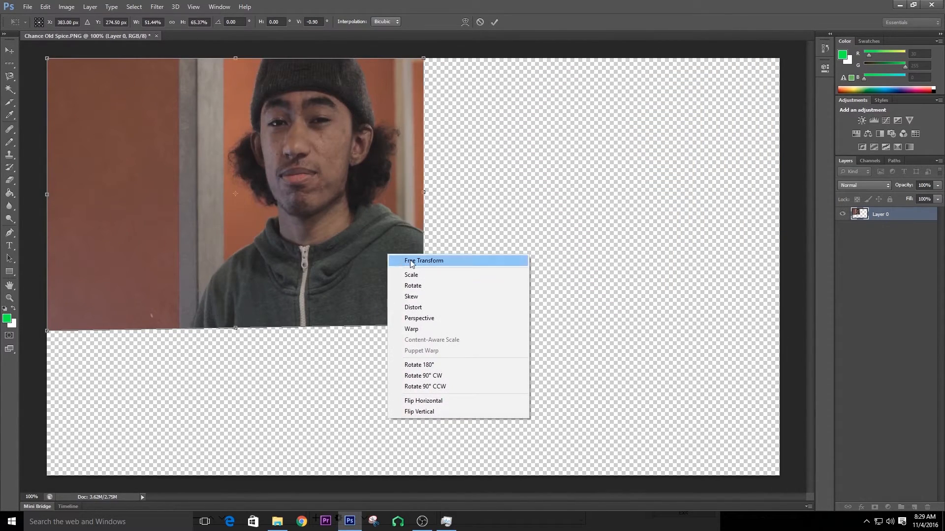
pyautogui.click(447, 310)
pyautogui.moveTo(424, 326); pyautogui.dragTo(334, 245)
pyautogui.hotkey('ctrl', 'z')
# Try the Perspective transform by dragging the photo's bottom corner inward, then undo it.
pyautogui.rightClick(401, 297)
pyautogui.click(431, 359)
pyautogui.moveTo(423, 325); pyautogui.dragTo(338, 276)
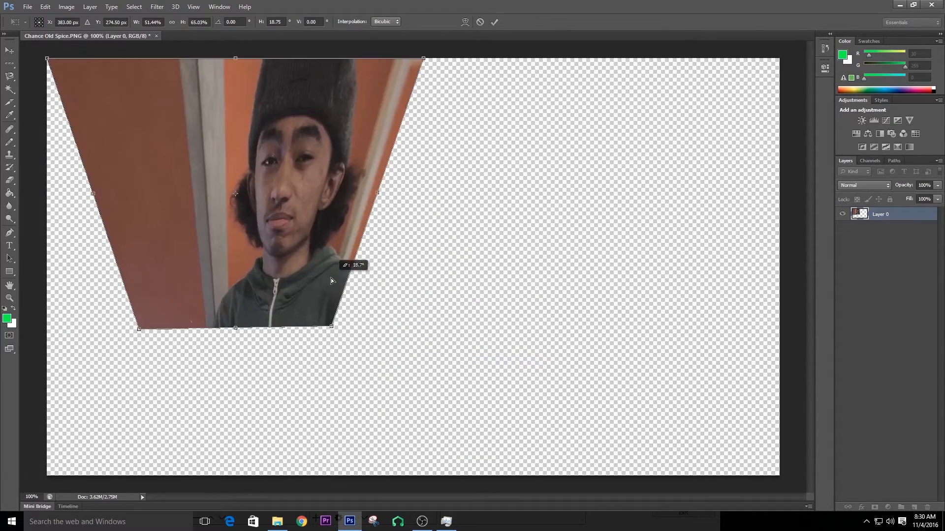
pyautogui.hotkey('ctrl', 'z')
# Apply a Warp transform and drag the middle of the photo's mesh to the right.
pyautogui.rightClick(374, 219)
pyautogui.click(411, 295)
pyautogui.moveTo(320, 221); pyautogui.dragTo(695, 234)
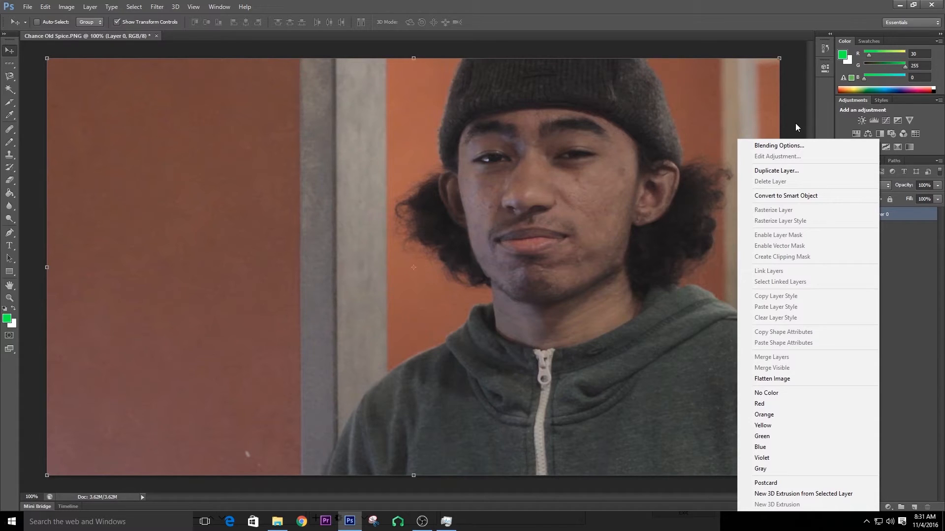
# Open the layer's Blending Options and review the blend mode and opacity settings.
pyautogui.click(779, 146)
pyautogui.moveTo(743, 37); pyautogui.dragTo(217, 75)
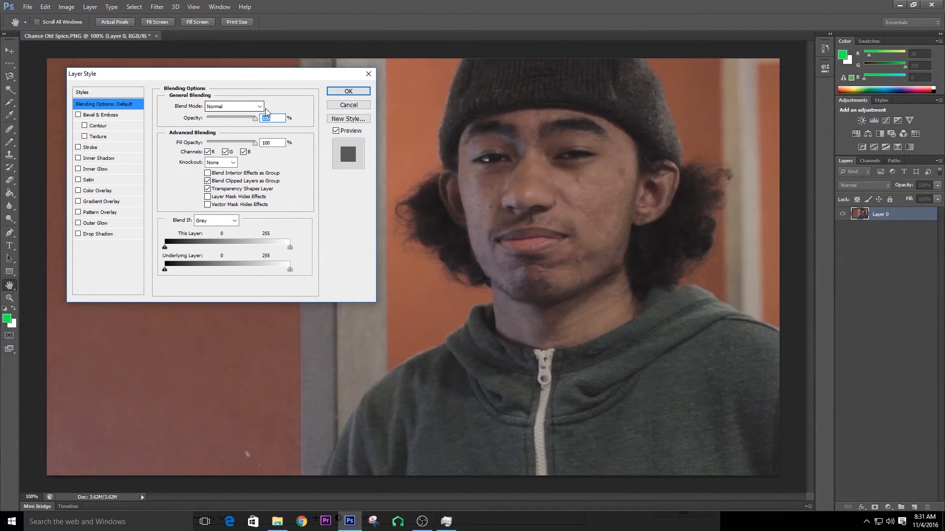
pyautogui.click(258, 107)
pyautogui.click(266, 79)
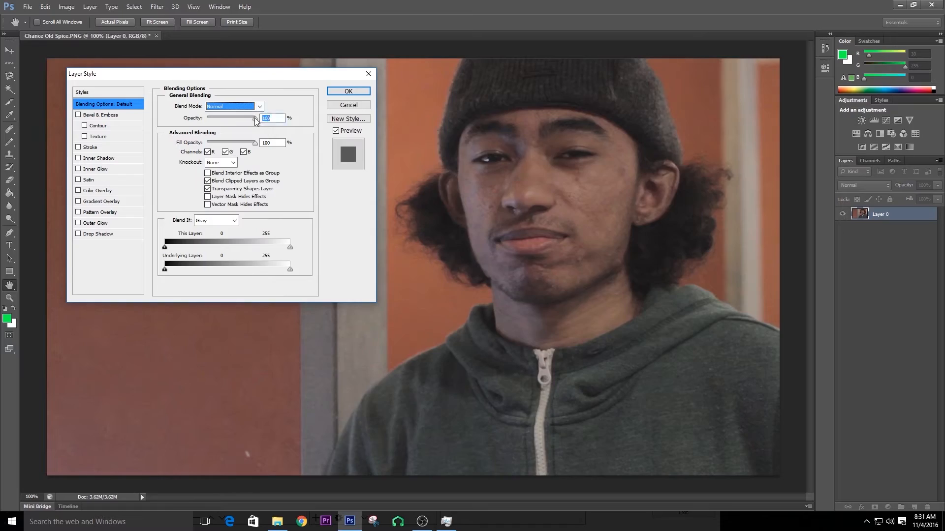
pyautogui.press('Tab')
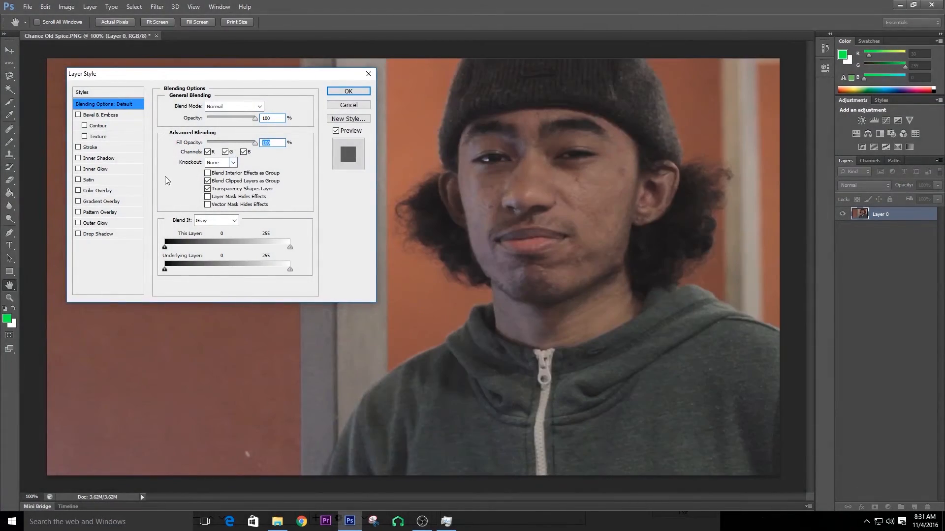
# Toggle the Bevel & Emboss, Contour, Texture and Stroke effects on and off to preview them.
pyautogui.click(85, 126)
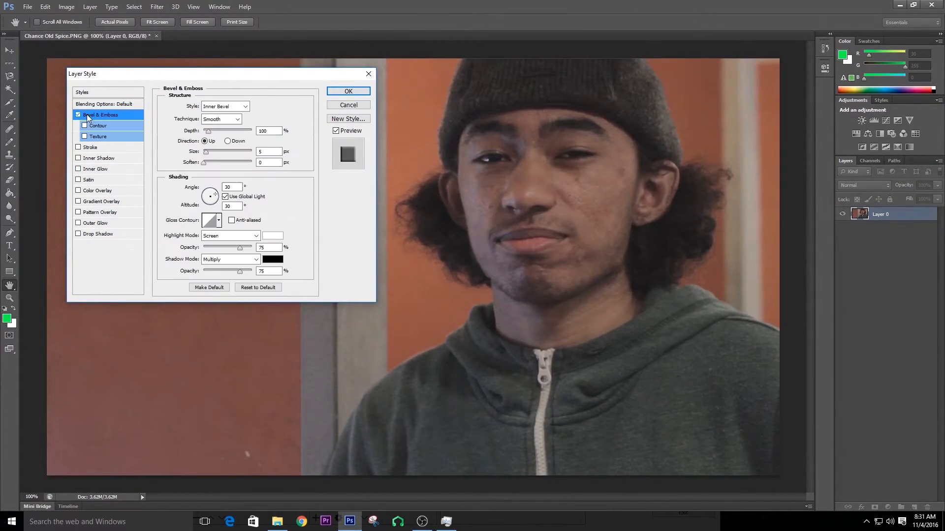
pyautogui.click(85, 137)
pyautogui.click(84, 136)
pyautogui.click(84, 126)
pyautogui.click(78, 116)
pyautogui.click(78, 148)
pyautogui.click(78, 147)
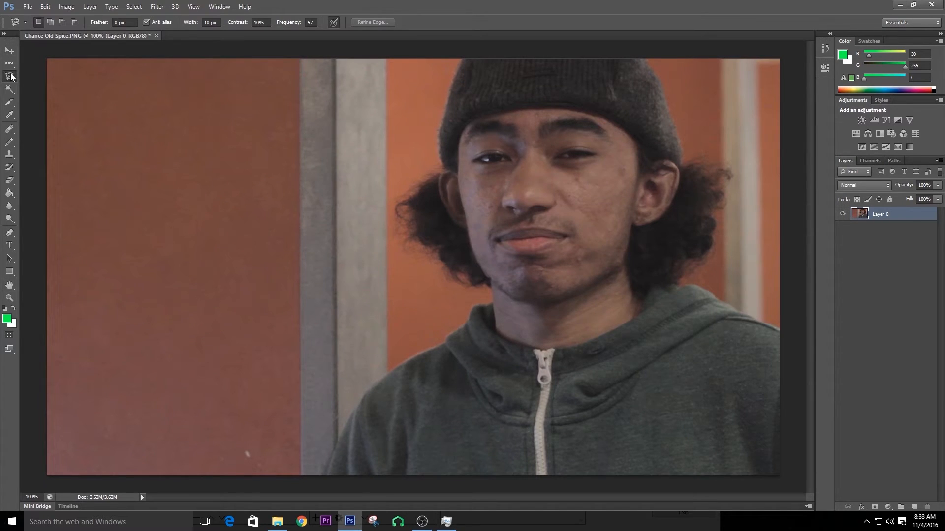
# Draw triangle and star-shaped selections on the wall with the Polygonal Lasso tool.
pyautogui.rightClick(11, 76)
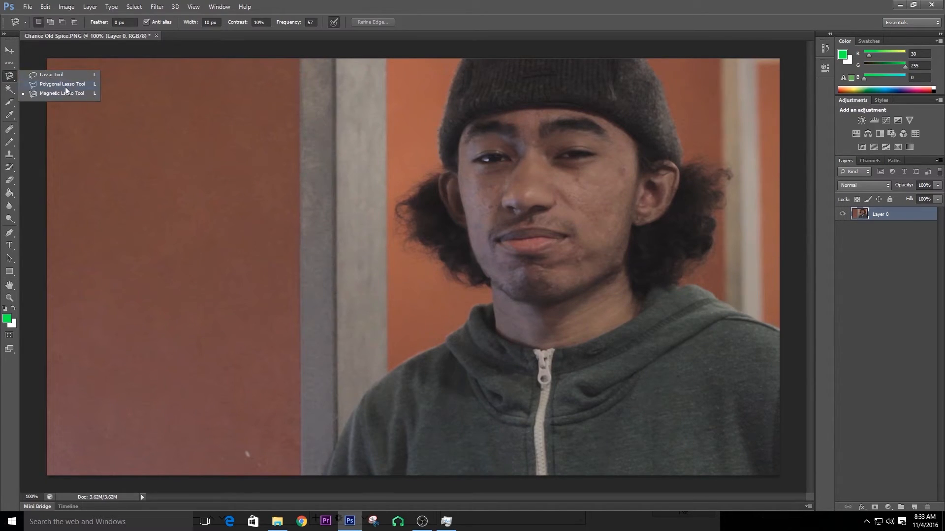
pyautogui.click(58, 76)
pyautogui.moveTo(134, 193)
pyautogui.mouseDown()
pyautogui.moveTo(300, 307)
pyautogui.moveTo(212, 93)
pyautogui.mouseUp()
pyautogui.moveTo(305, 72)
pyautogui.mouseDown()
pyautogui.moveTo(331, 134)
pyautogui.moveTo(281, 134)
pyautogui.mouseUp()
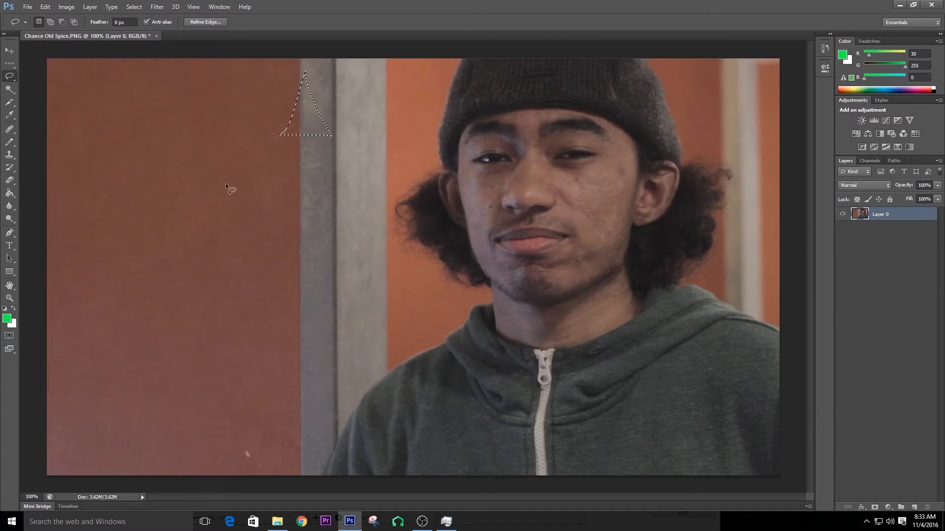
pyautogui.moveTo(173, 182)
pyautogui.mouseDown()
pyautogui.moveTo(174, 139)
pyautogui.moveTo(217, 122)
pyautogui.mouseUp()
# Trace a selection along the pillar's edge with the Magnetic Lasso tool, then deselect it.
pyautogui.click(14, 76)
pyautogui.click(49, 93)
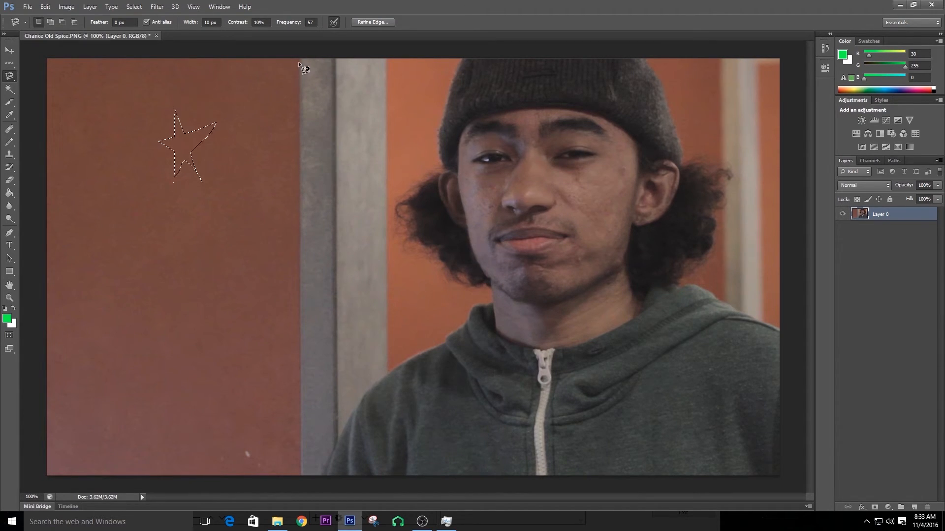
pyautogui.click(386, 61)
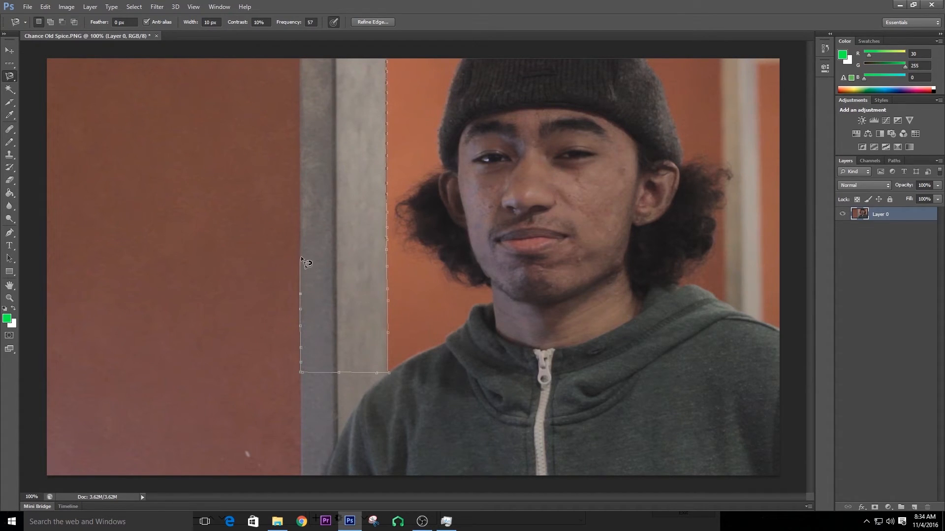
pyautogui.doubleClick(301, 58)
pyautogui.hotkey('ctrl', 'd')
# Close a Magnetic Lasso selection around the person's head and shoulders and copy it to a new layer.
pyautogui.click(320, 473)
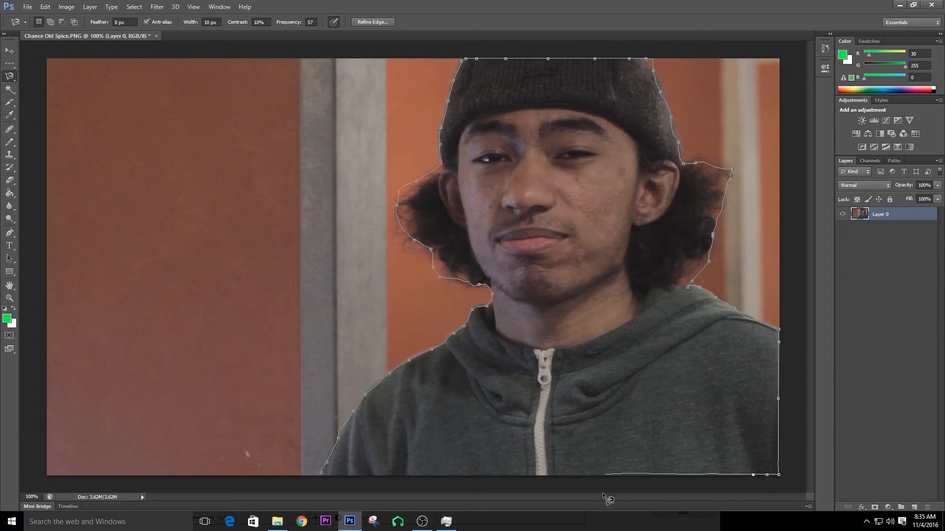
pyautogui.click(321, 474)
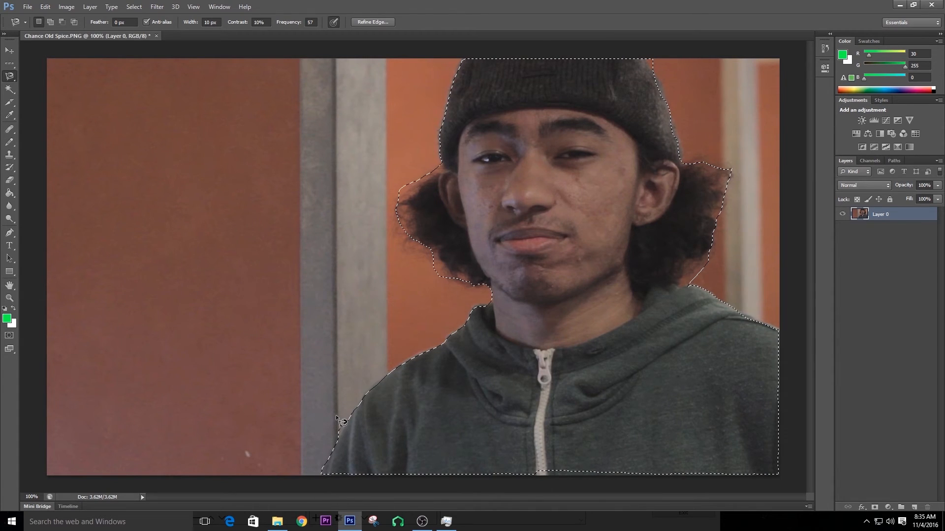
pyautogui.hotkey('ctrl', 'j')
# Try moving the copied person layer to the left with the Move tool, then undo the move.
pyautogui.press('v')
pyautogui.moveTo(574, 195); pyautogui.dragTo(245, 192)
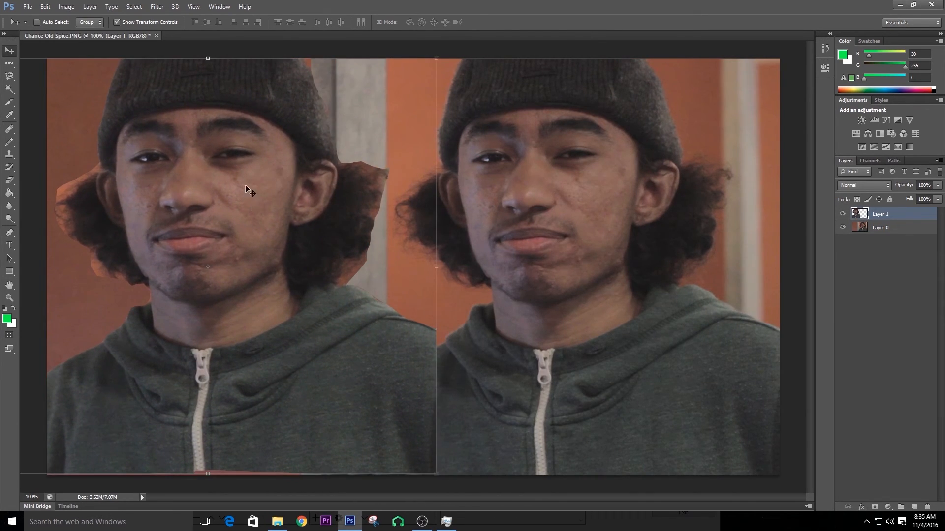
pyautogui.hotkey('ctrl', 'z')
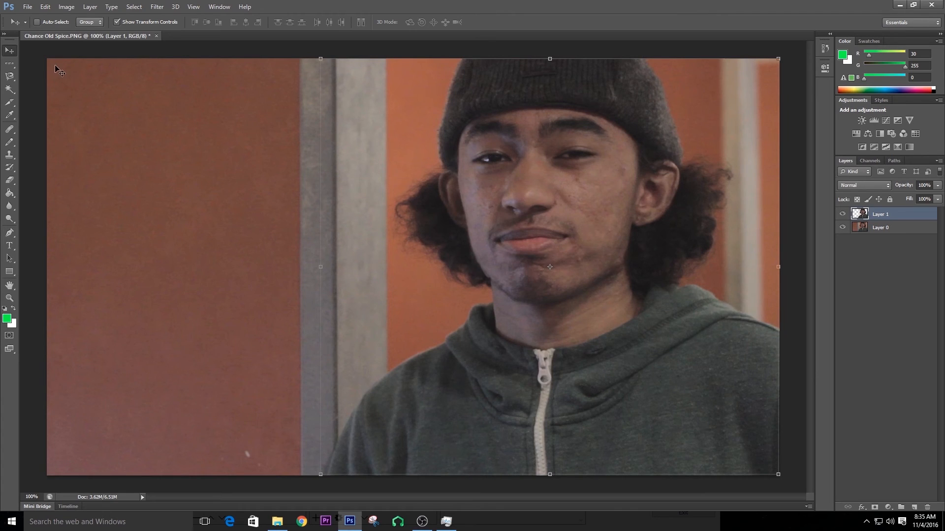
# Switch to the Eraser tool and choose a textured brush preset at 100 px.
pyautogui.click(11, 181)
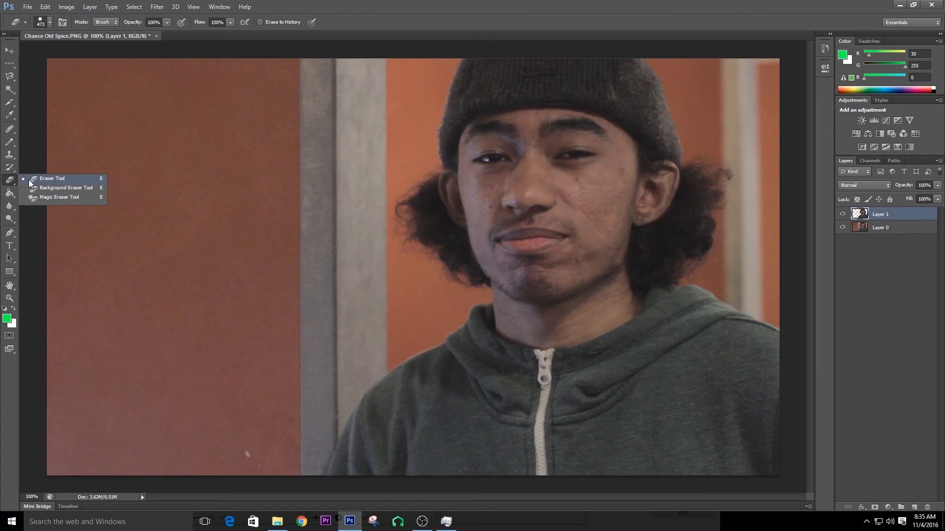
pyautogui.click(29, 182)
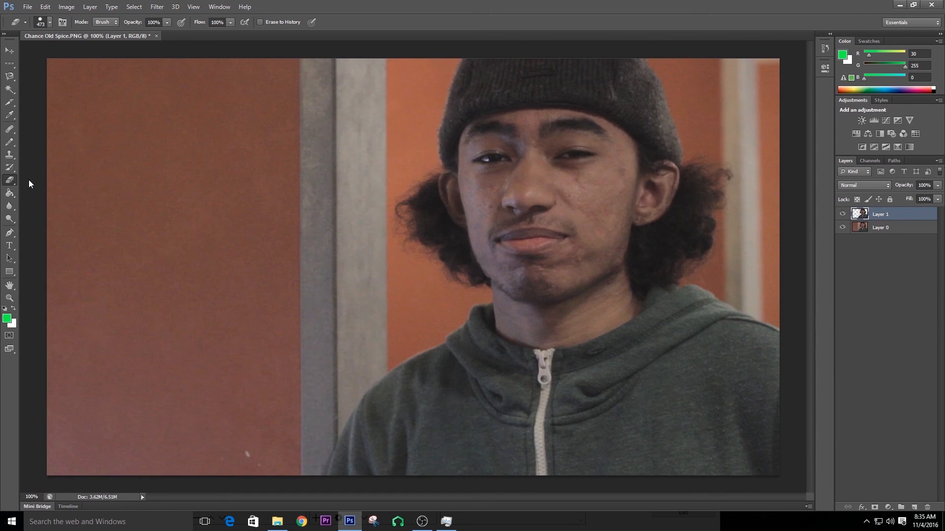
pyautogui.rightClick(244, 200)
pyautogui.moveTo(338, 223); pyautogui.dragTo(289, 231)
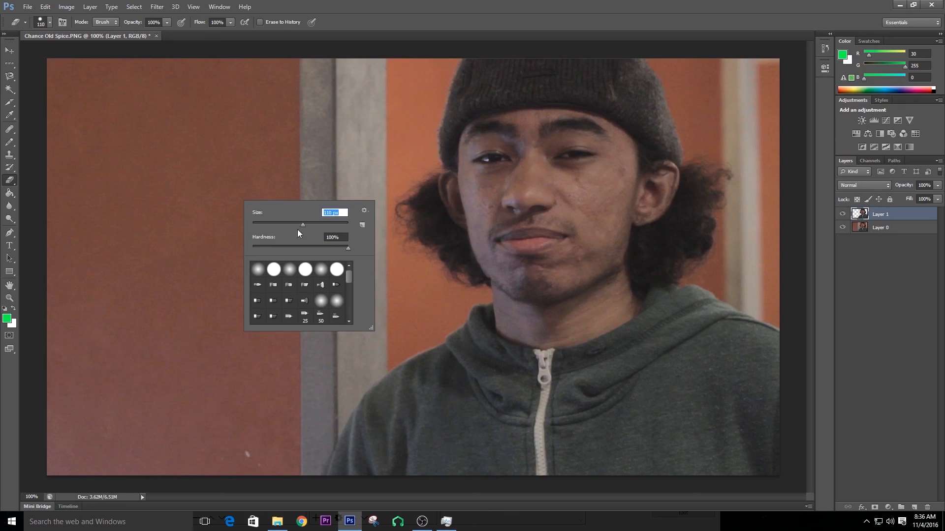
pyautogui.moveTo(348, 248); pyautogui.dragTo(252, 250)
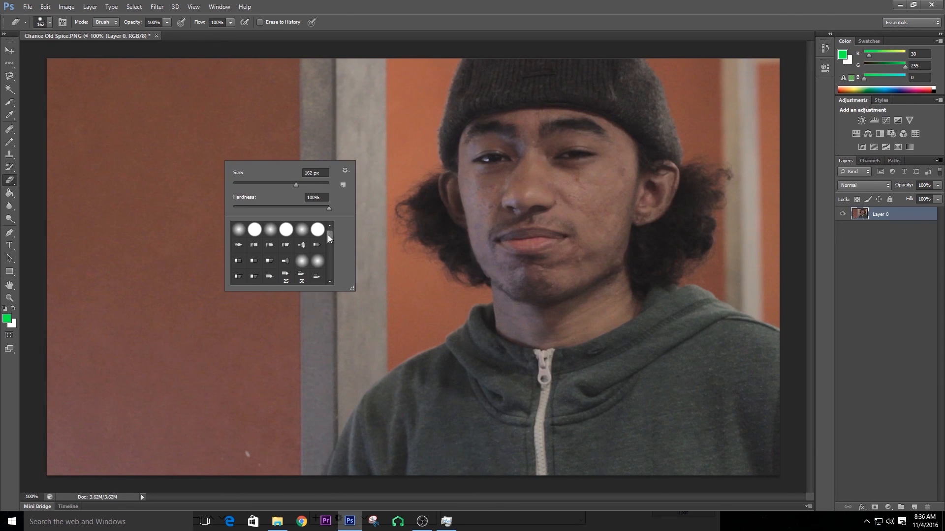
pyautogui.moveTo(328, 235); pyautogui.dragTo(327, 275)
pyautogui.click(286, 278)
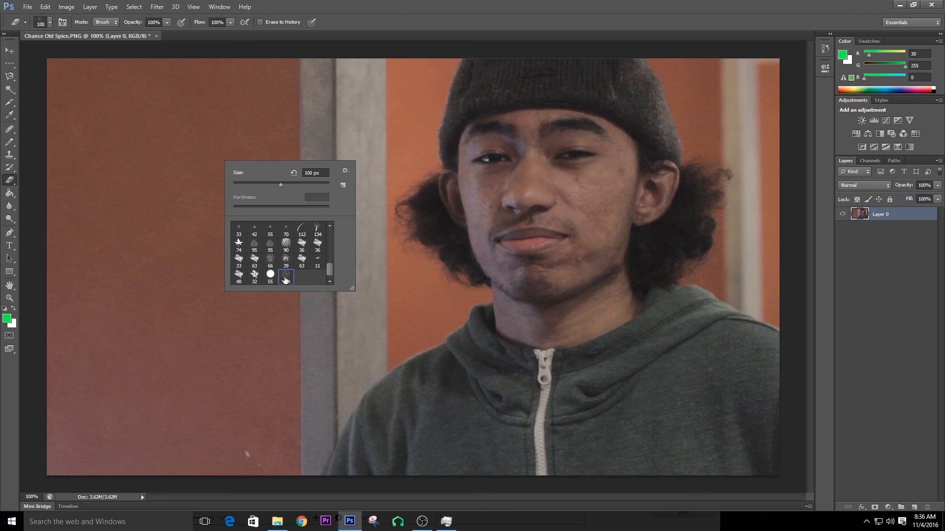
# Erase a dab and three rough strokes across the wall left of the person.
pyautogui.click(180, 127)
pyautogui.moveTo(228, 203); pyautogui.dragTo(170, 252)
pyautogui.moveTo(123, 197); pyautogui.dragTo(253, 149)
pyautogui.moveTo(309, 159); pyautogui.dragTo(307, 173)
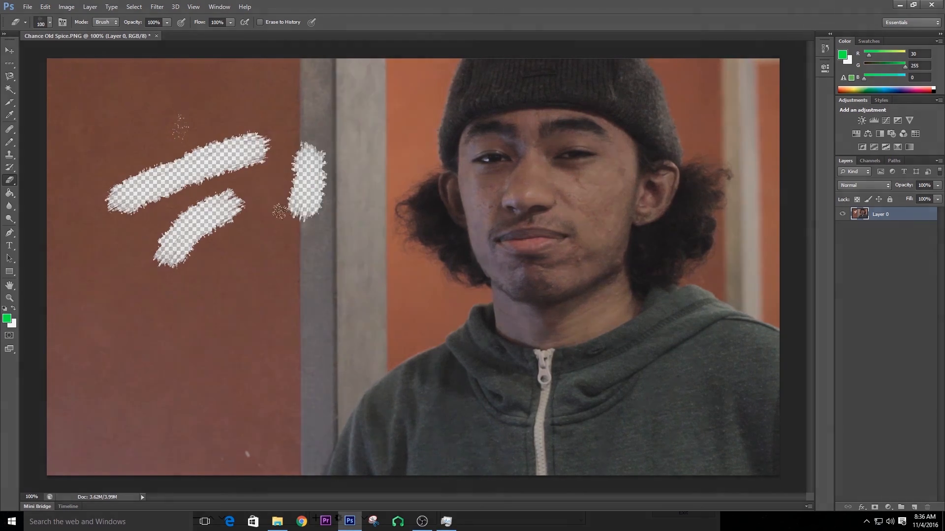